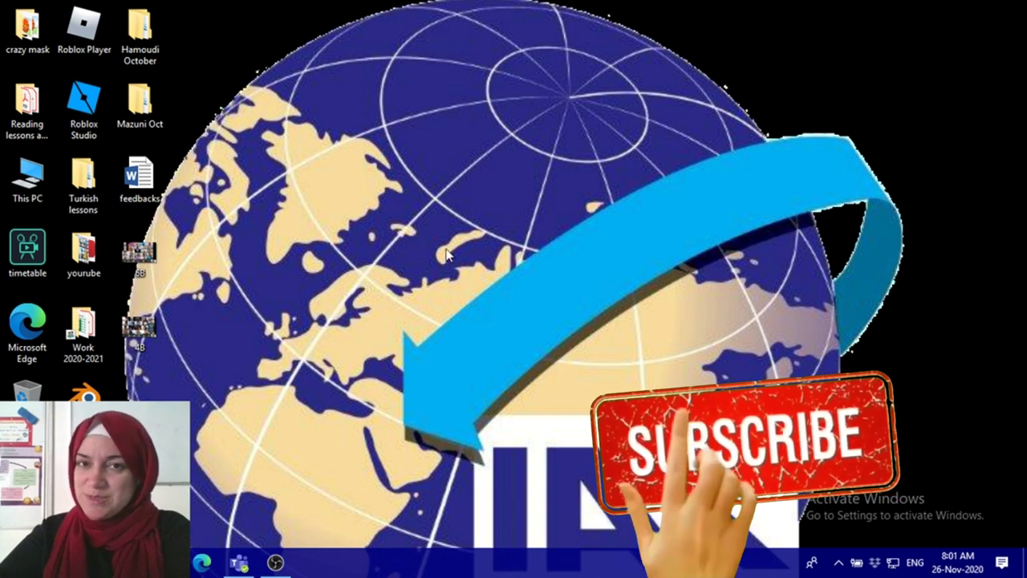
Launch Word 2013 from the Microsoft Office 2013 folder in the Start menu's All Programs.
{"action": "key", "text": "super"}
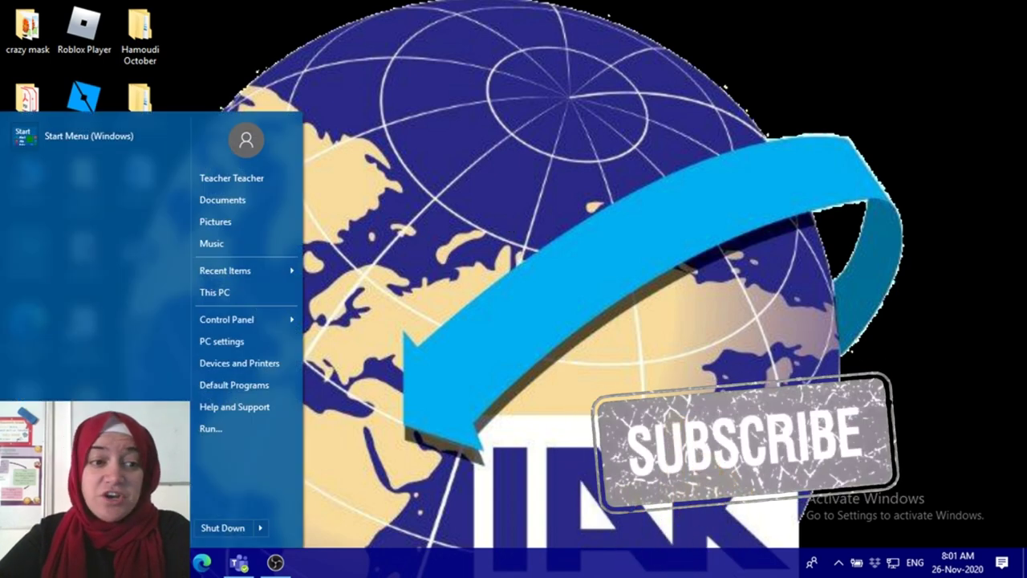
{"action": "left_click", "coordinate": [48, 505]}
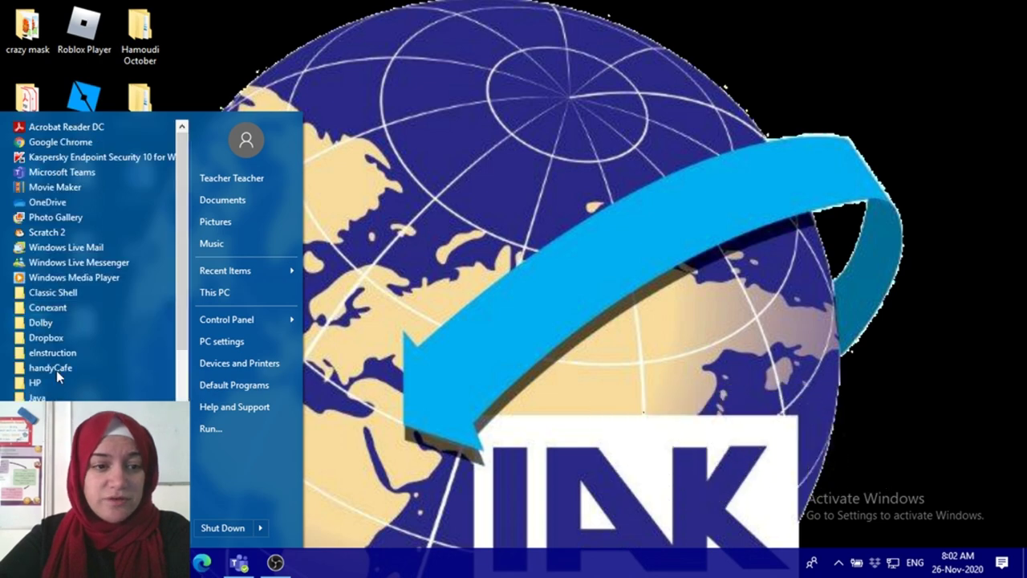
{"action": "scroll", "coordinate": [88, 257], "scroll_direction": "down", "scroll_amount": 5}
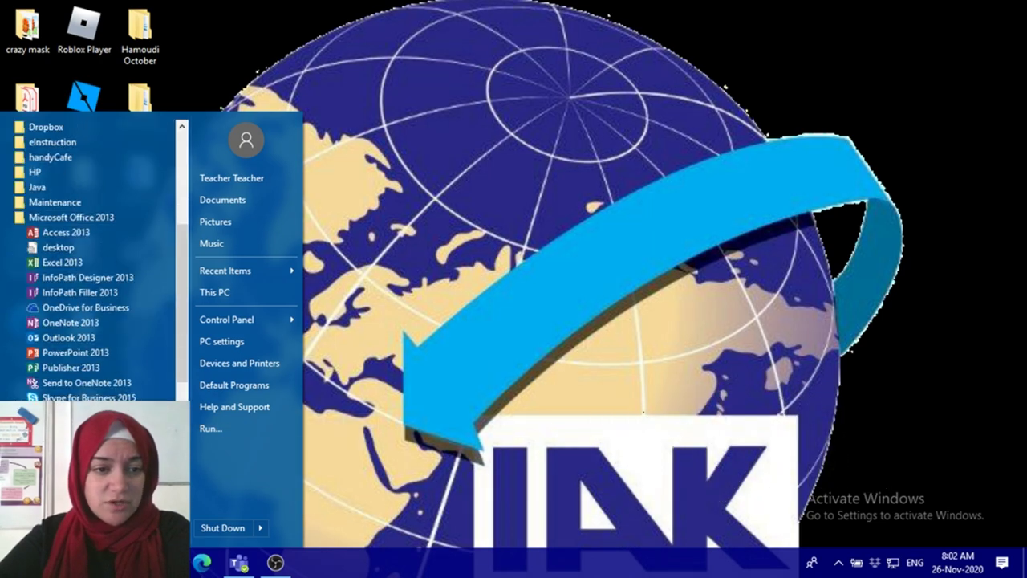
{"action": "key", "text": "Escape"}
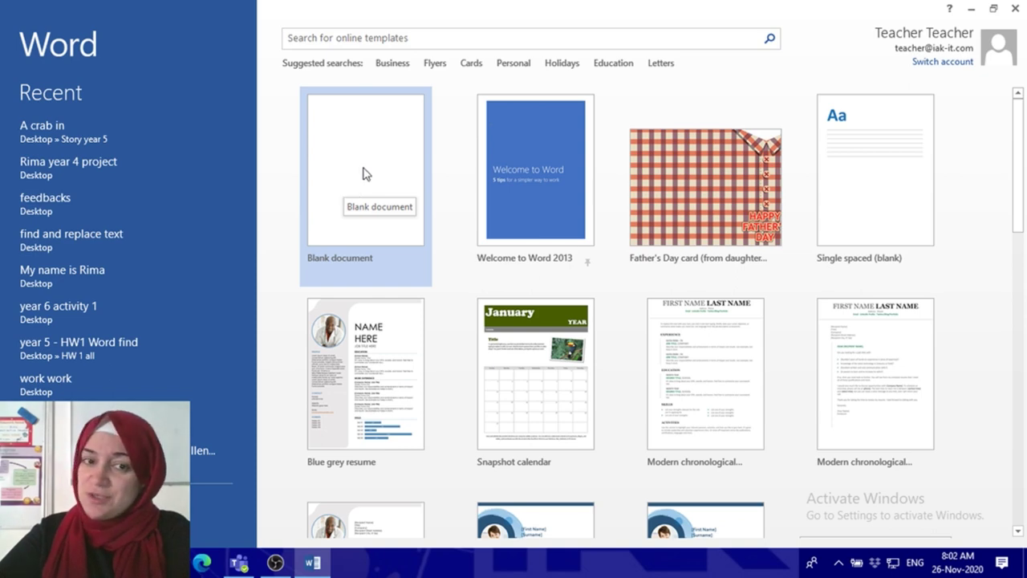
Create a new blank document and add an empty line at the top.
{"action": "left_click", "coordinate": [362, 171]}
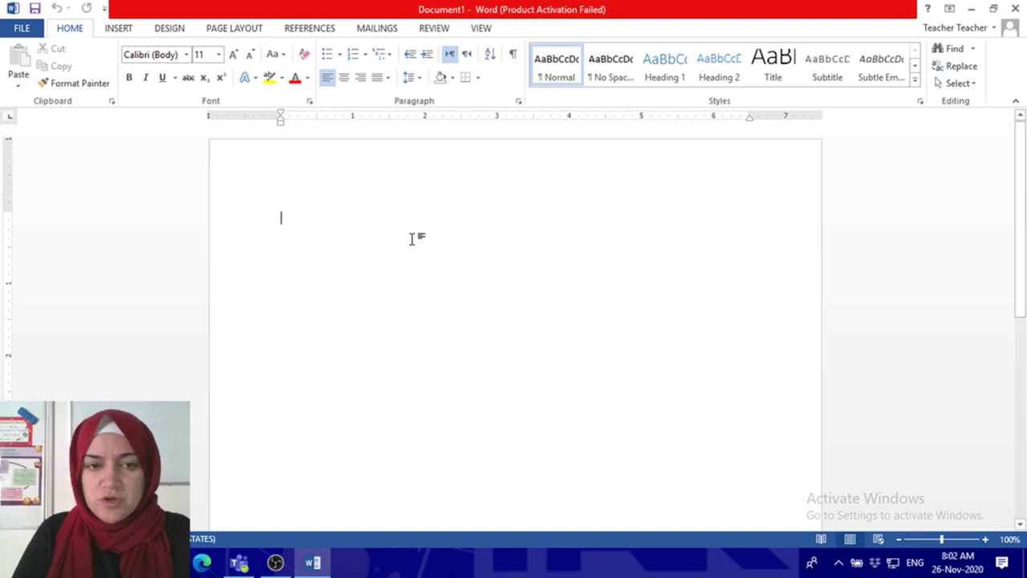
{"action": "key", "text": "Return"}
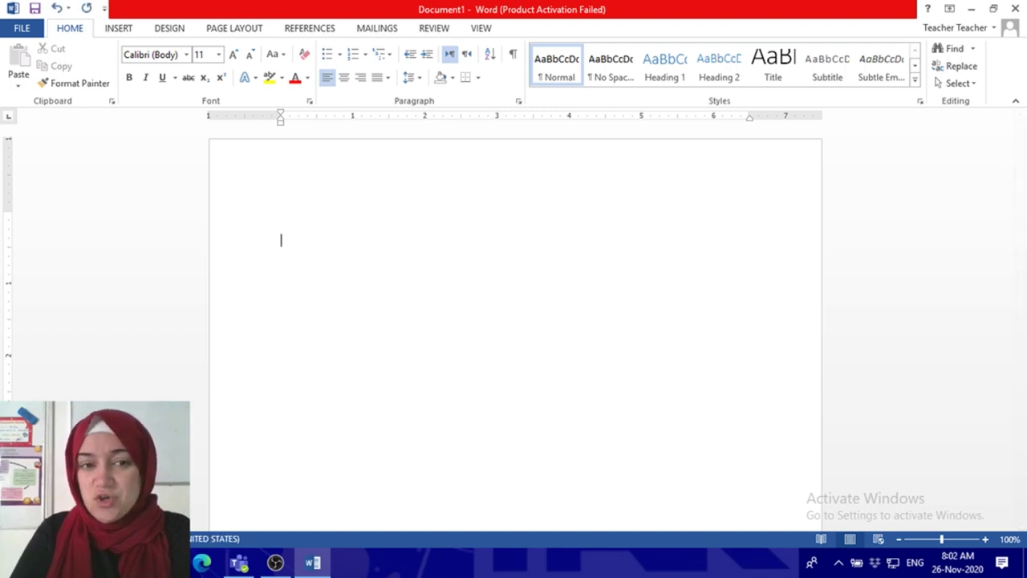
{"action": "left_click", "coordinate": [120, 29]}
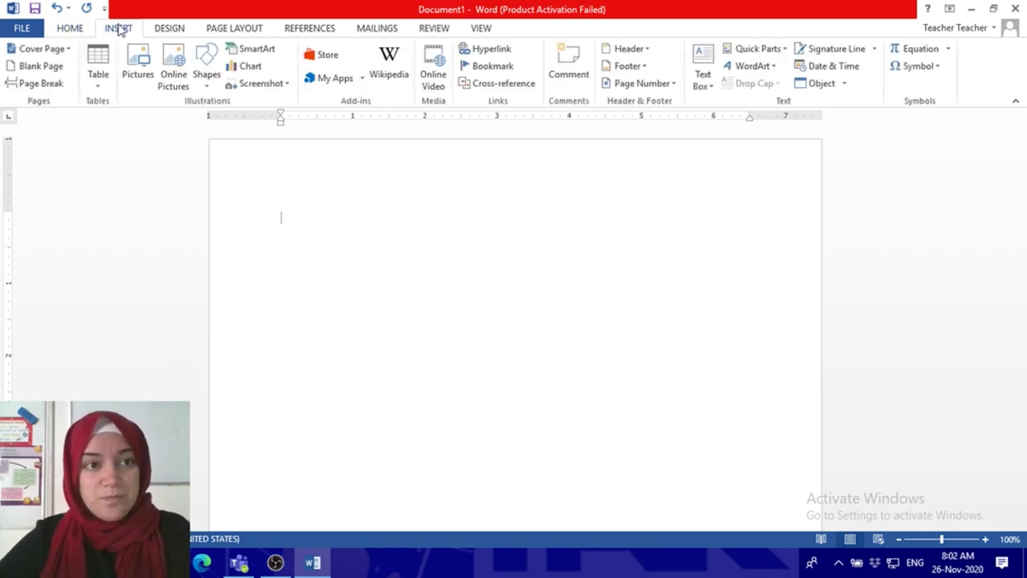
Cancel inserting a picture from the computer and bring up the Online Pictures search instead.
{"action": "left_click", "coordinate": [140, 83]}
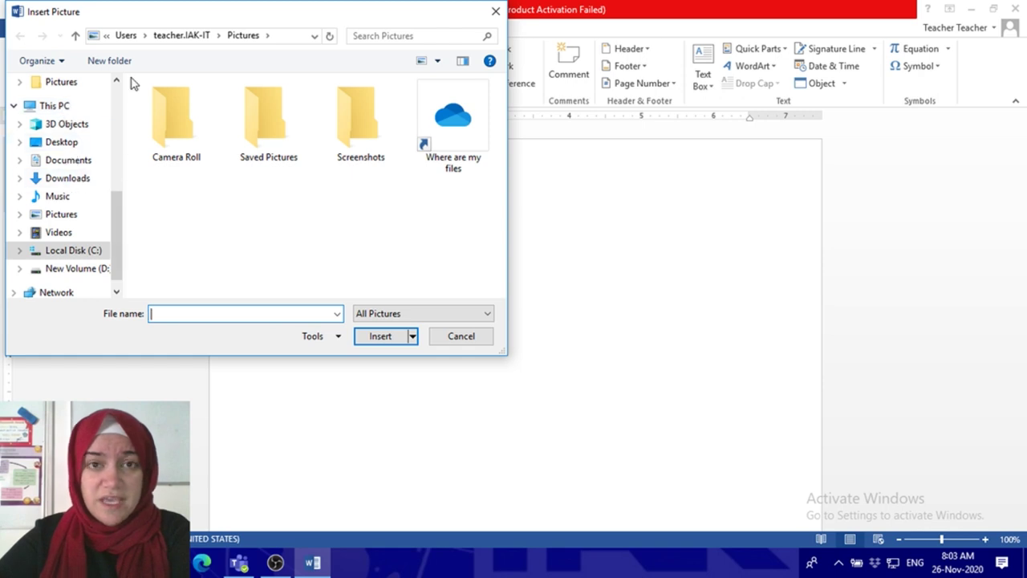
{"action": "left_click", "coordinate": [472, 337]}
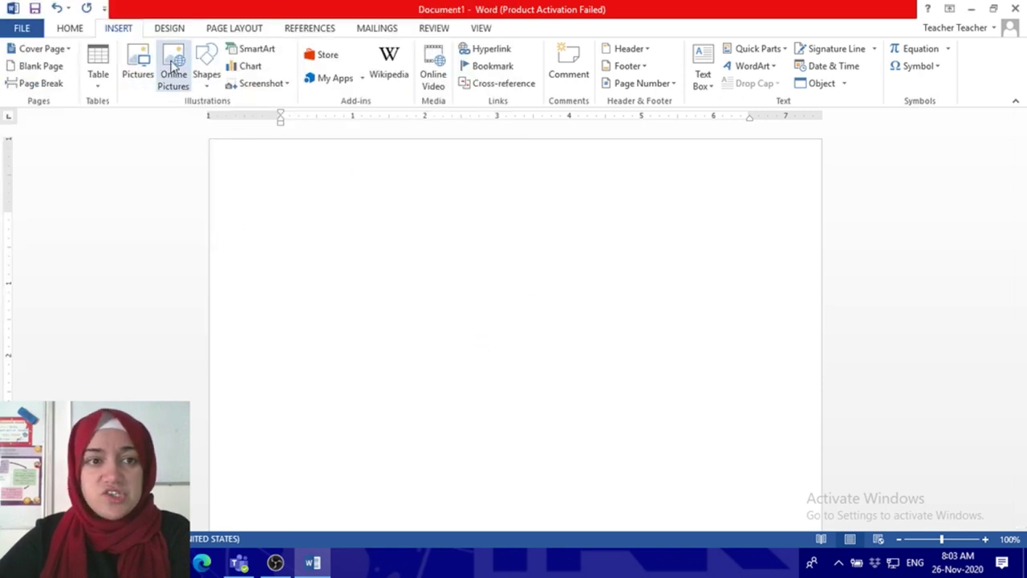
{"action": "left_click", "coordinate": [174, 66]}
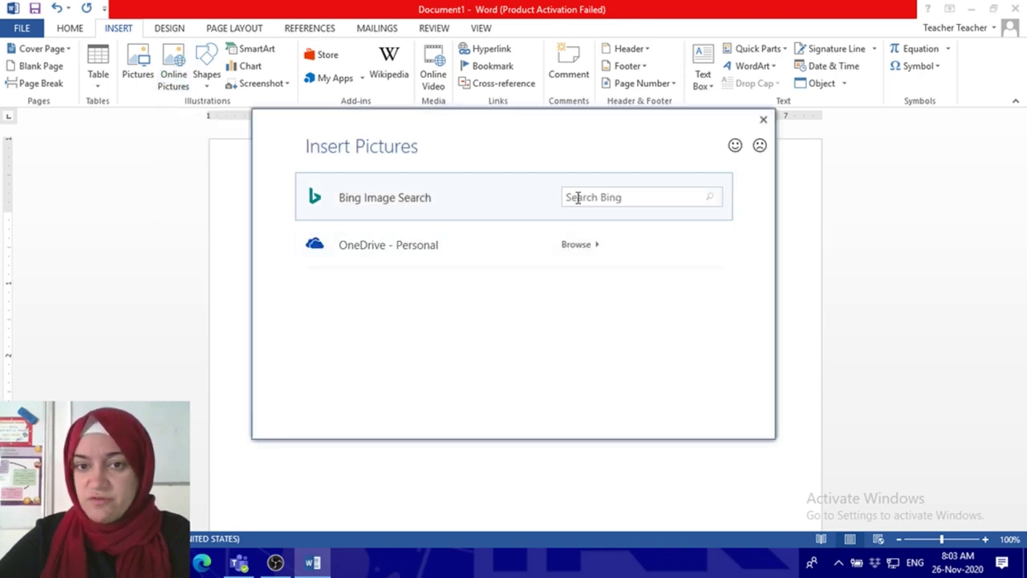
Search Bing images for 'robot' and insert the blue-and-white robot photo.
{"action": "left_click", "coordinate": [578, 197]}
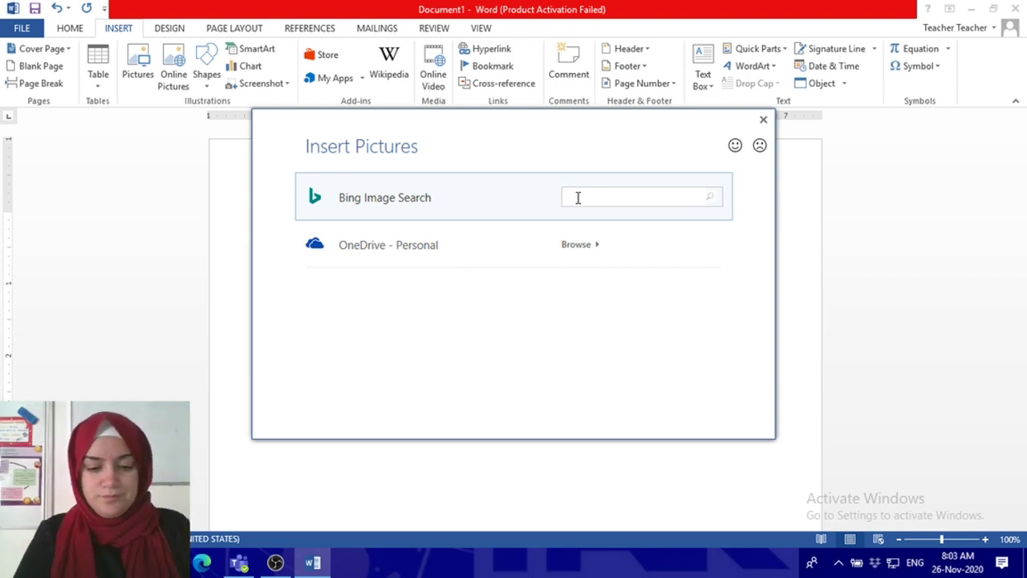
{"action": "type", "text": "robot"}
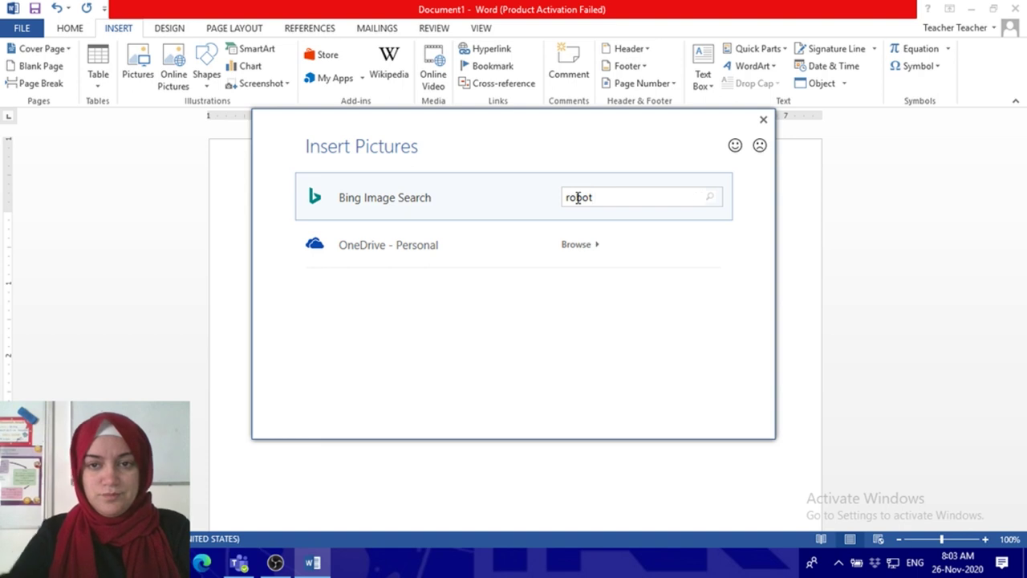
{"action": "key", "text": "Return"}
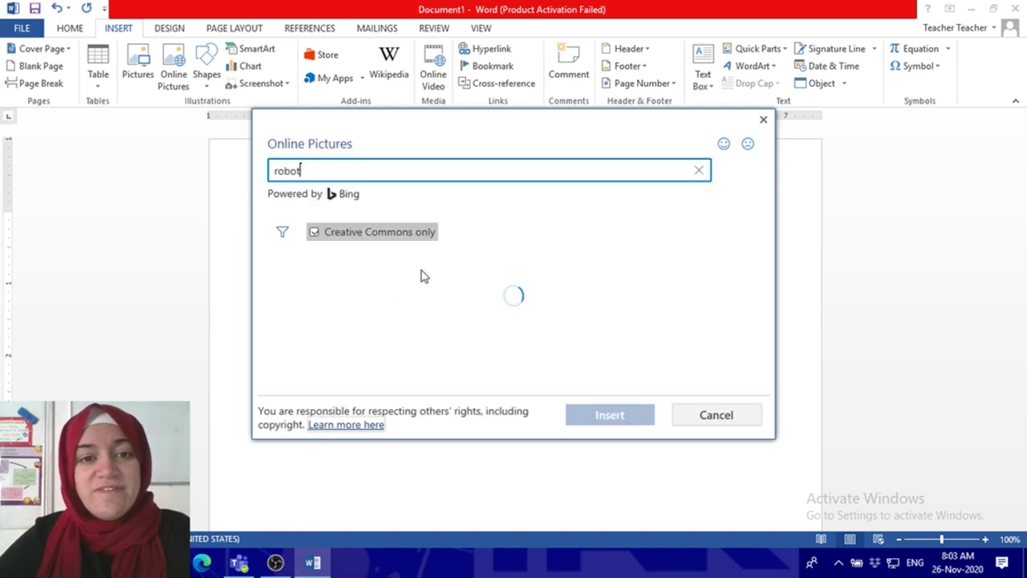
{"action": "scroll", "coordinate": [574, 301], "scroll_direction": "down", "scroll_amount": 2}
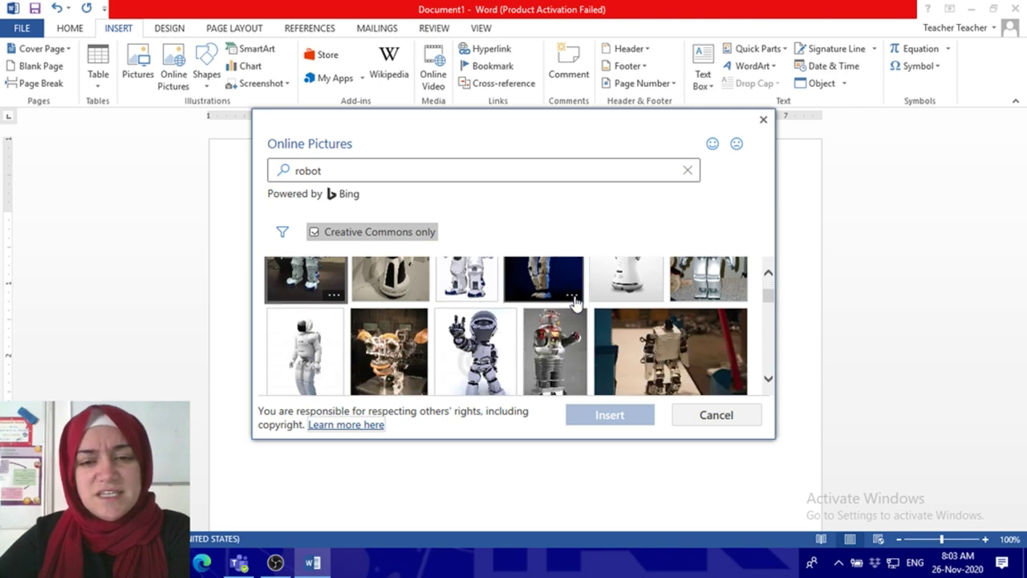
{"action": "scroll", "coordinate": [574, 301], "scroll_direction": "down", "scroll_amount": 5}
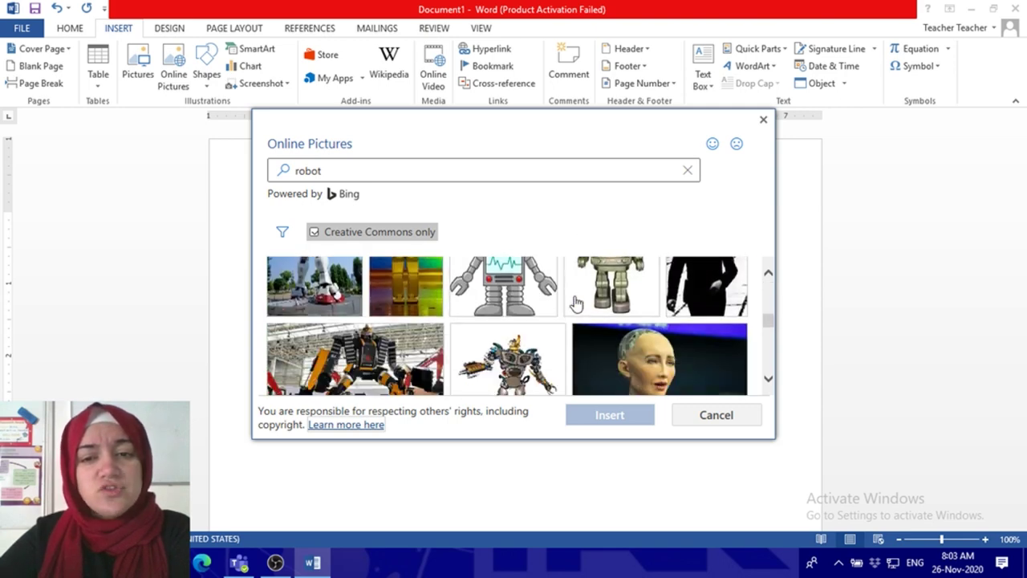
{"action": "scroll", "coordinate": [574, 302], "scroll_direction": "down", "scroll_amount": 6}
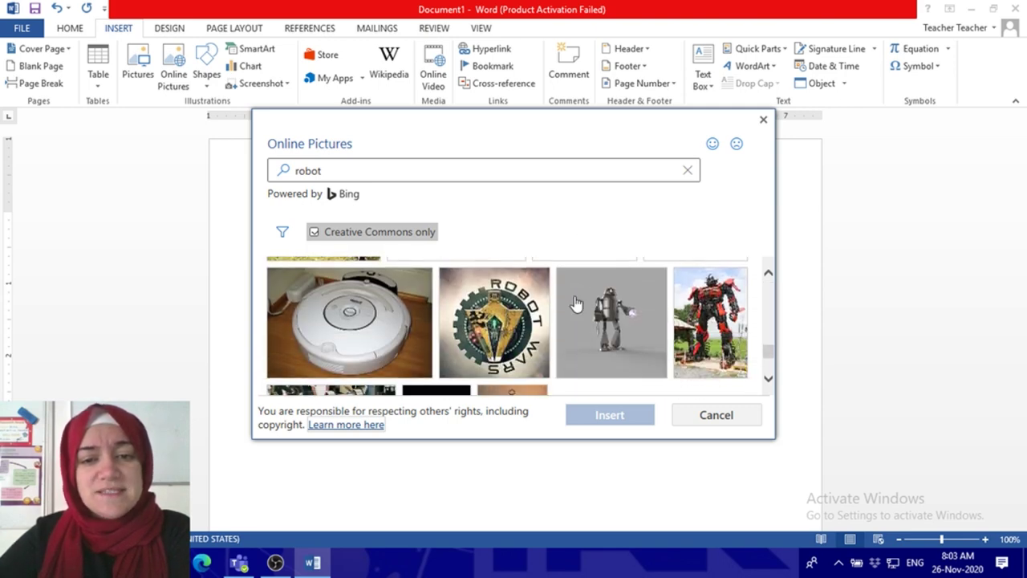
{"action": "scroll", "coordinate": [575, 302], "scroll_direction": "down", "scroll_amount": 1}
{"action": "scroll", "coordinate": [574, 298], "scroll_direction": "up", "scroll_amount": 5}
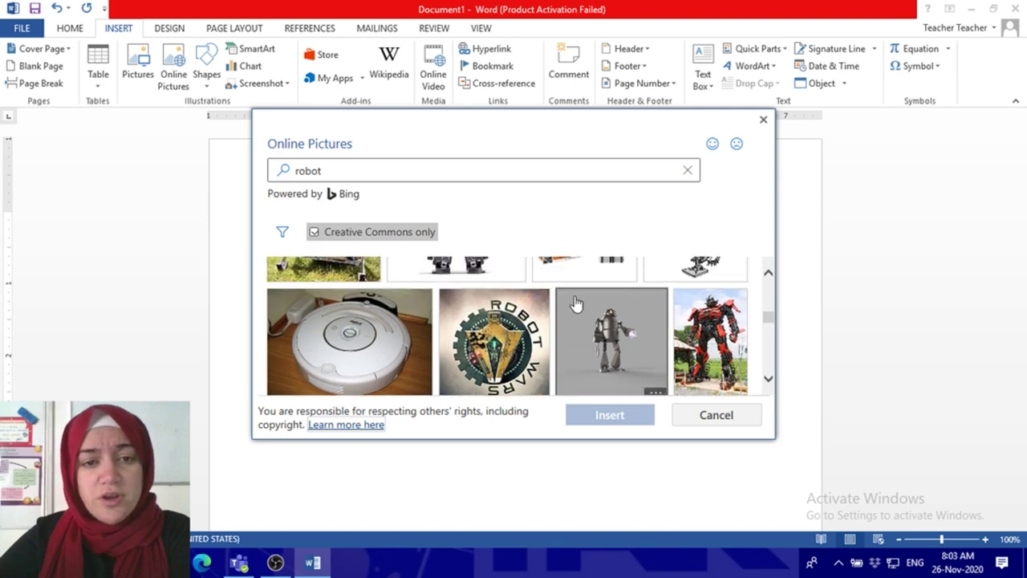
{"action": "scroll", "coordinate": [575, 303], "scroll_direction": "up", "scroll_amount": 5}
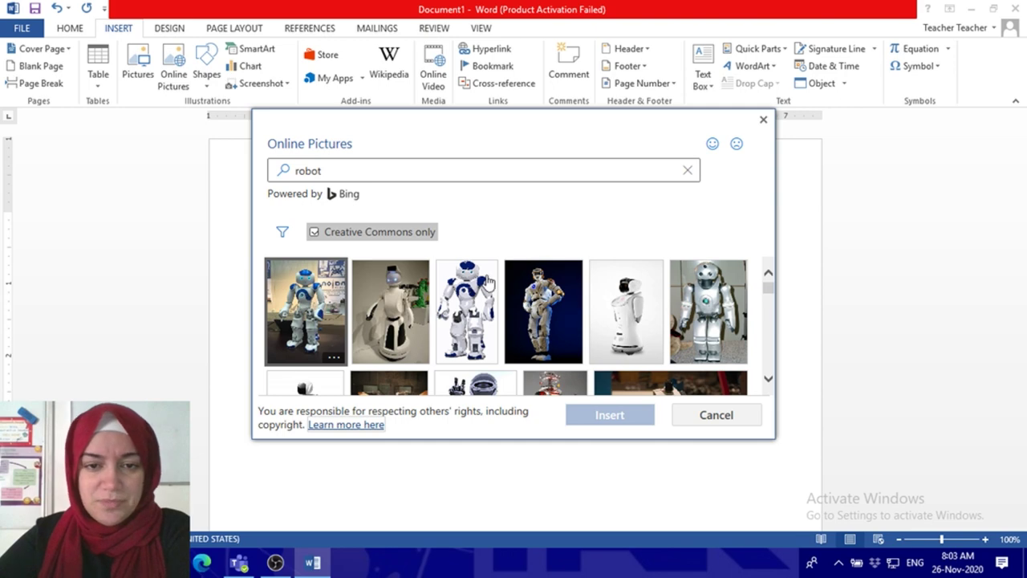
{"action": "left_click", "coordinate": [470, 309]}
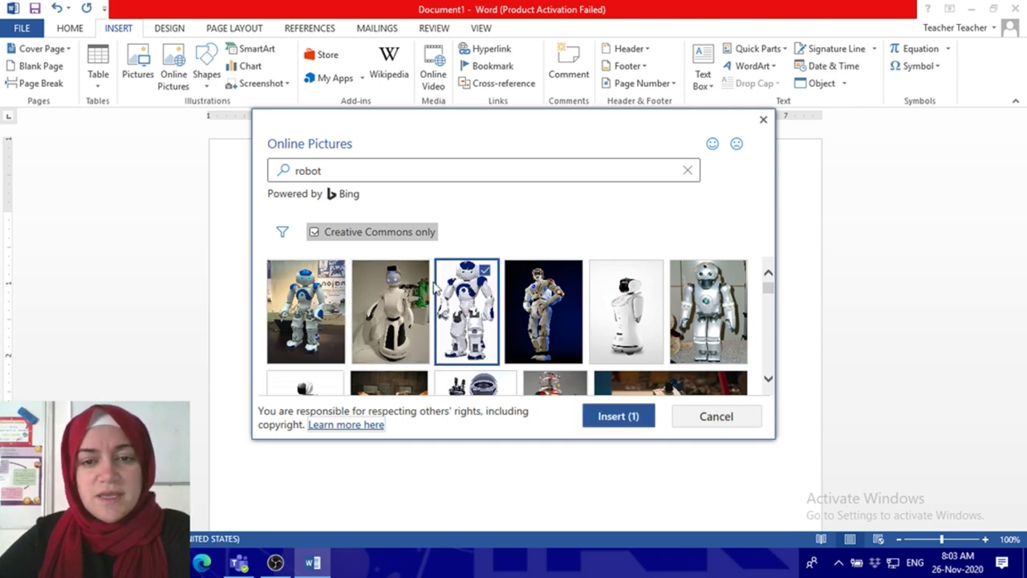
{"action": "left_click", "coordinate": [617, 417]}
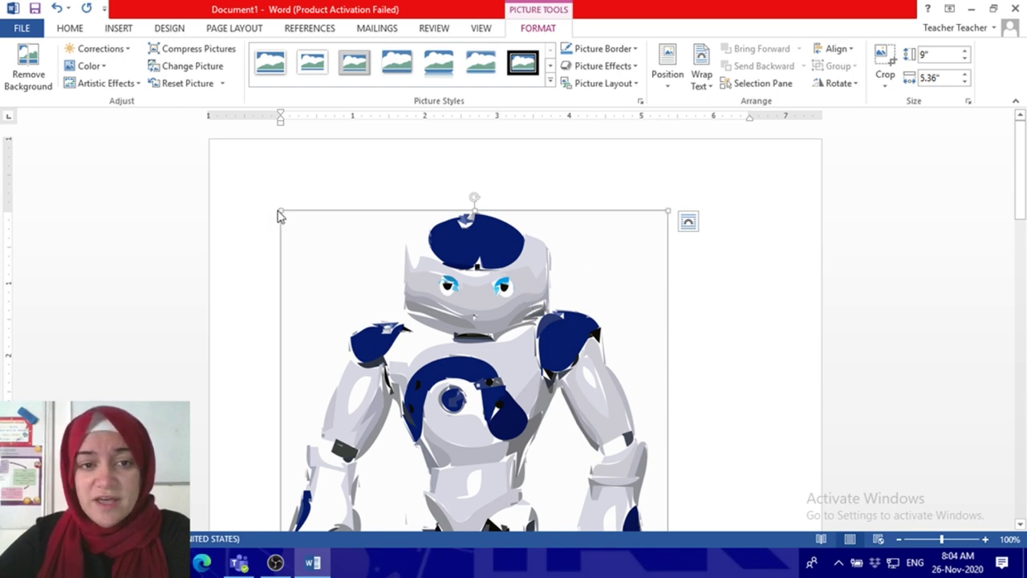
Drag the robot picture's corner handles until it measures about 3.05" by 1.81".
{"action": "scroll", "coordinate": [670, 215], "scroll_direction": "down", "scroll_amount": 3}
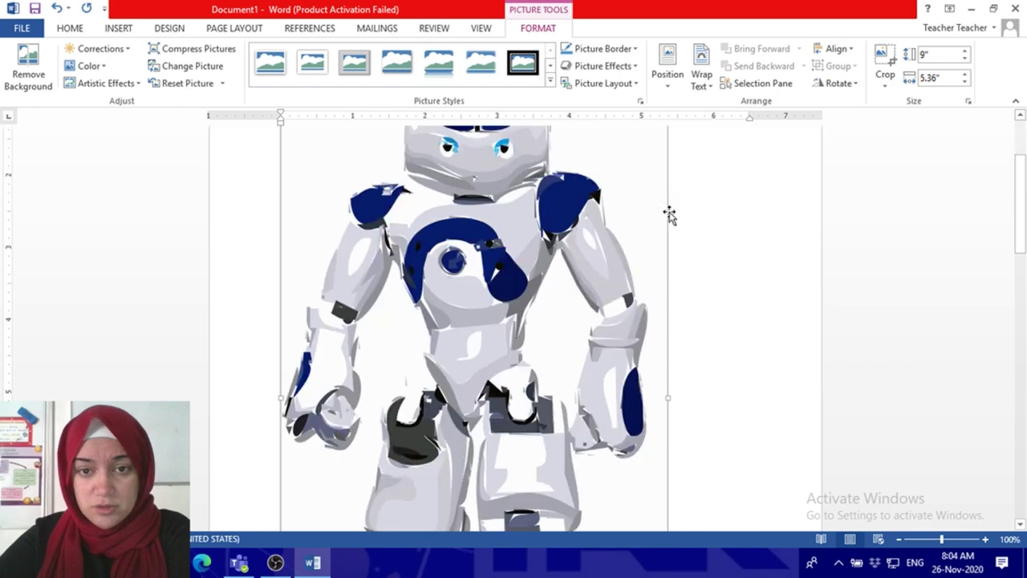
{"action": "scroll", "coordinate": [670, 215], "scroll_direction": "down", "scroll_amount": 6}
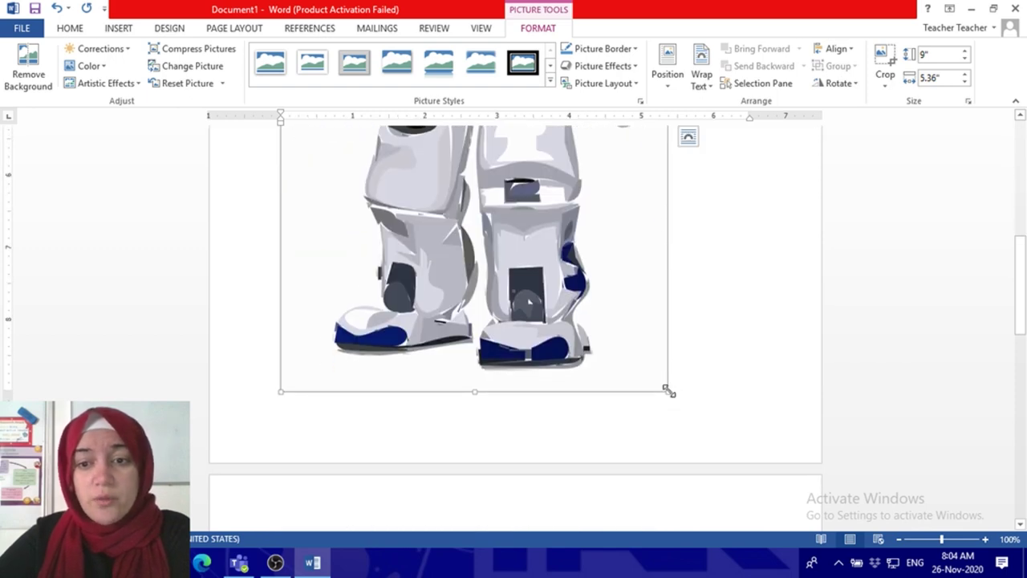
{"action": "left_click_drag", "start_coordinate": [668, 390], "coordinate": [522, 161]}
{"action": "scroll", "coordinate": [546, 241], "scroll_direction": "up", "scroll_amount": 4}
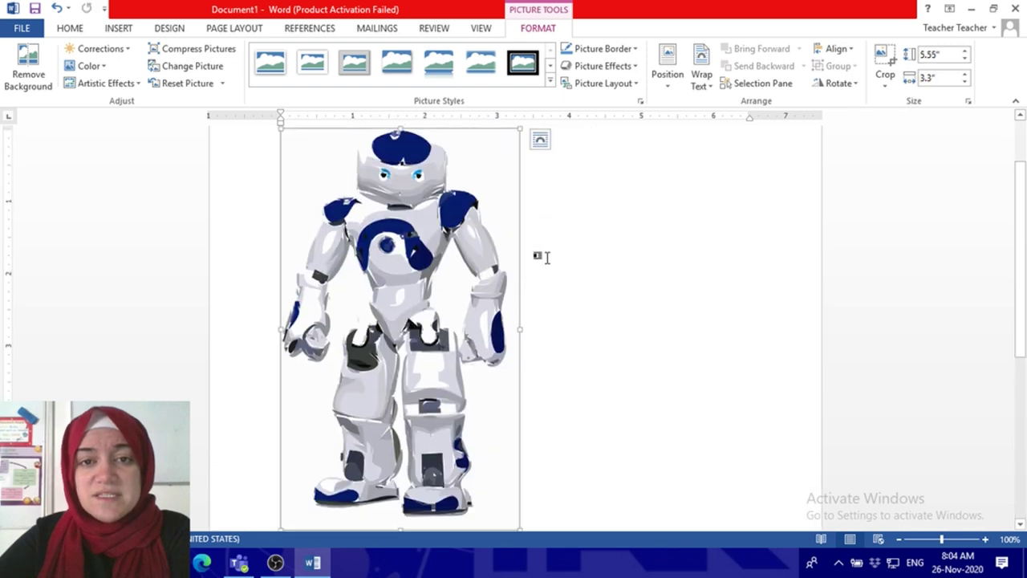
{"action": "left_click_drag", "start_coordinate": [520, 128], "coordinate": [341, 255]}
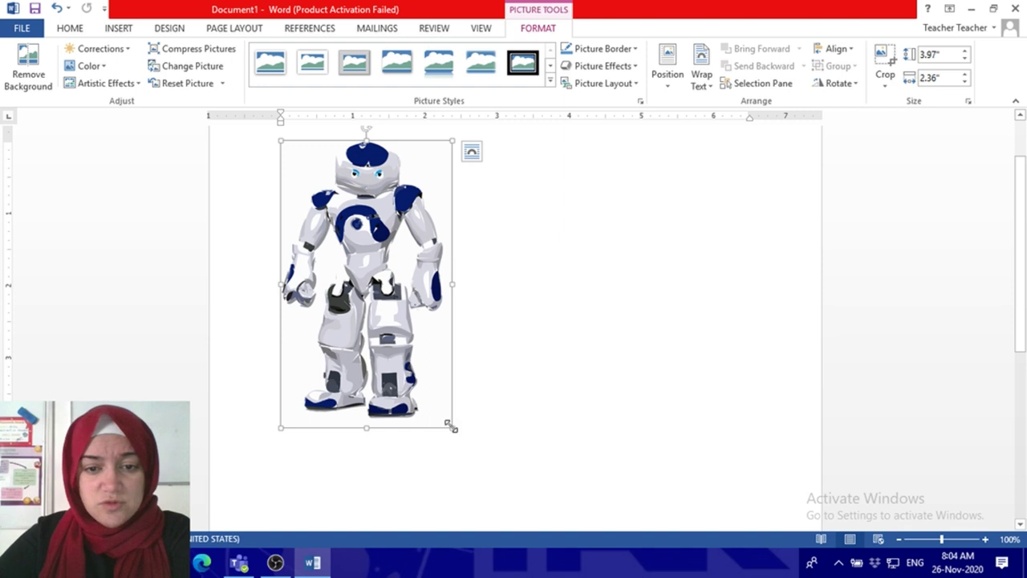
{"action": "left_click_drag", "start_coordinate": [429, 393], "coordinate": [411, 344]}
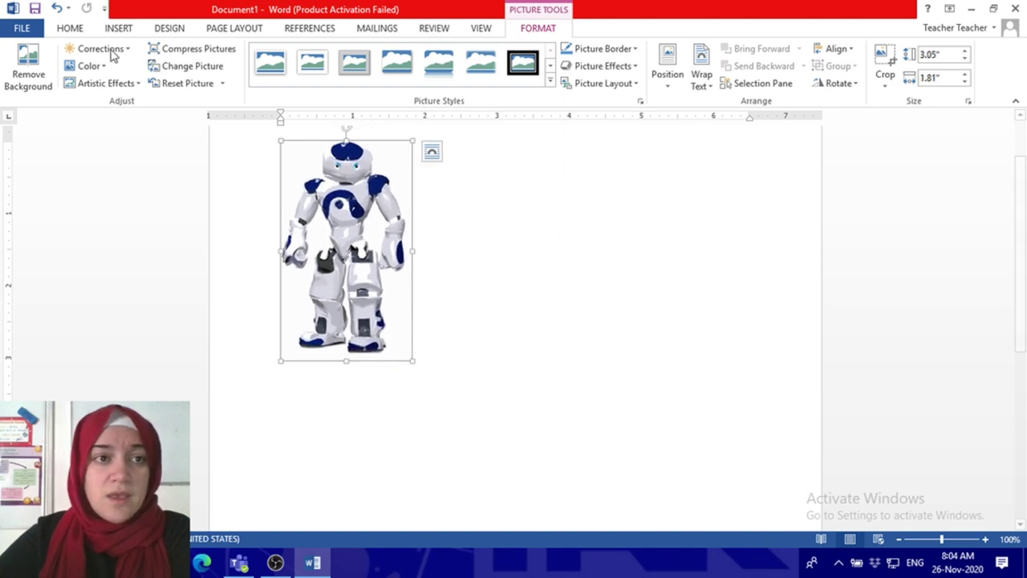
Center the robot picture with the Home tab's Center button and place the cursor below it.
{"action": "left_click", "coordinate": [79, 34]}
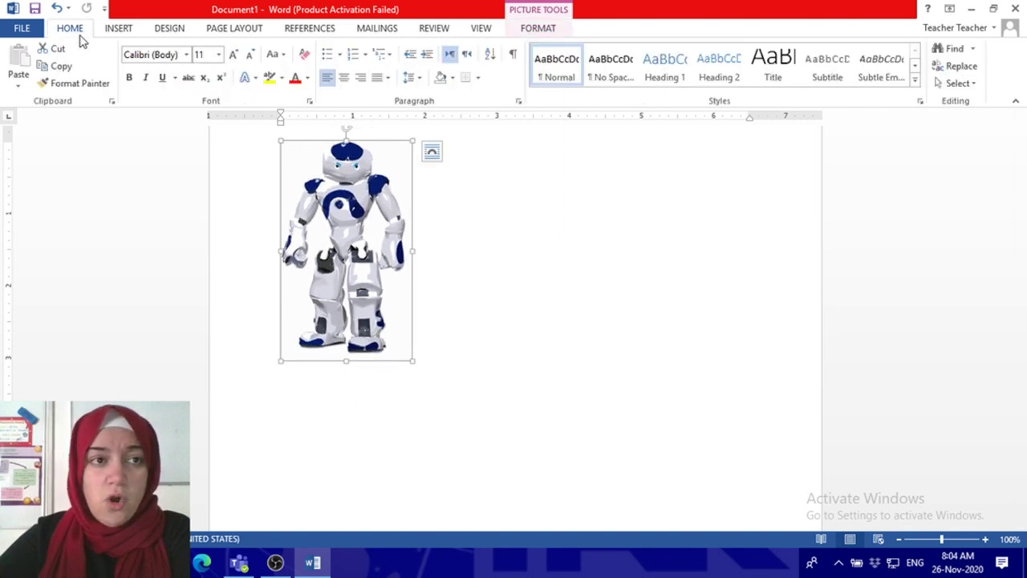
{"action": "left_click", "coordinate": [347, 83]}
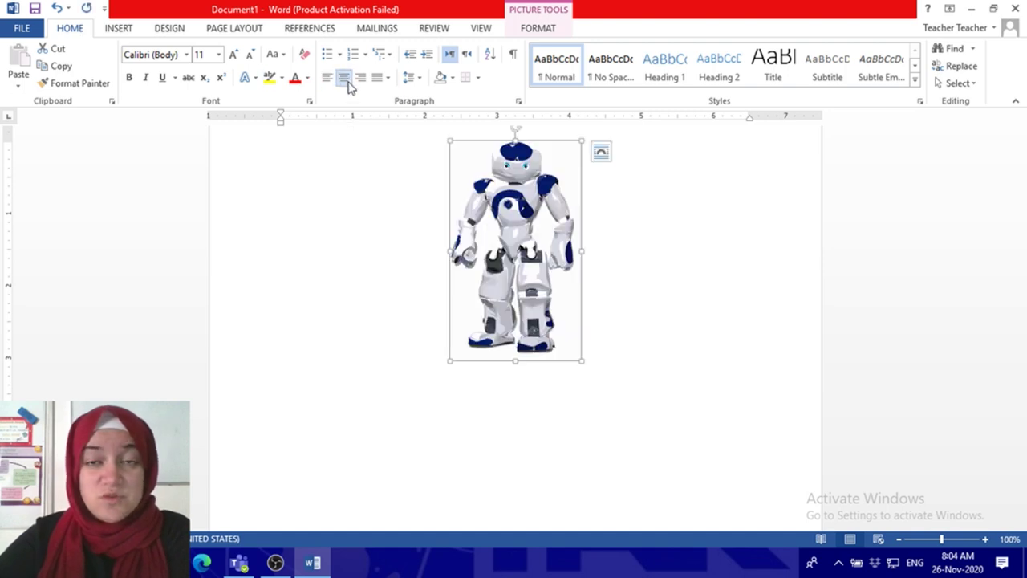
{"action": "left_click", "coordinate": [464, 398]}
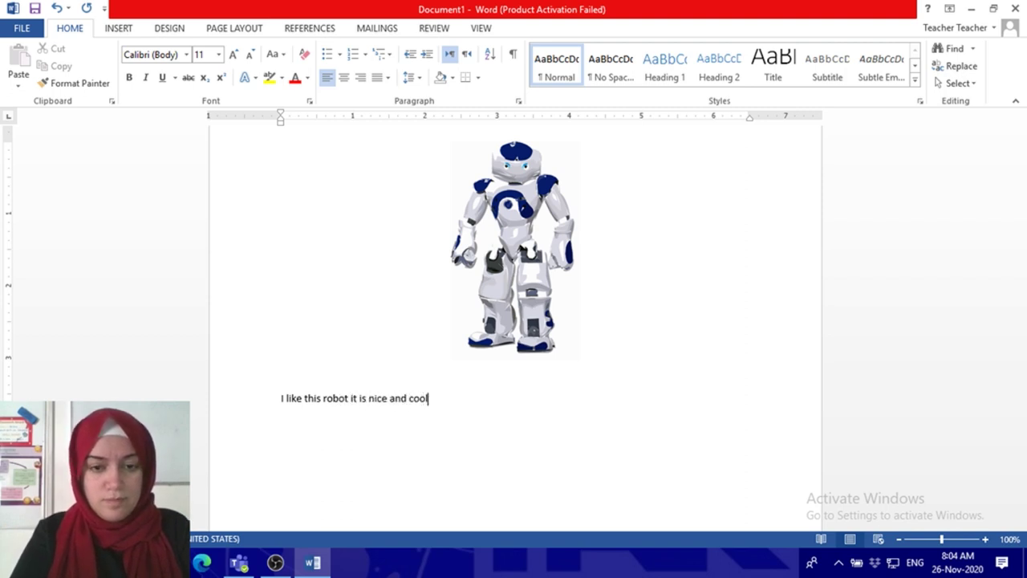
End the sentence with a period and format it as 22-point blue Cooper Black.
{"action": "type", "text": "."}
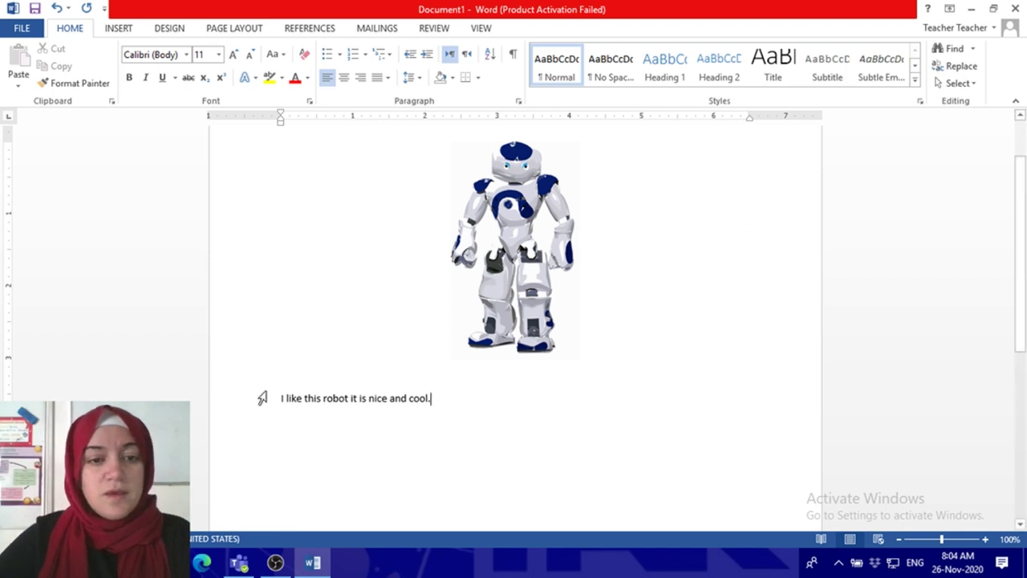
{"action": "left_click", "coordinate": [262, 398]}
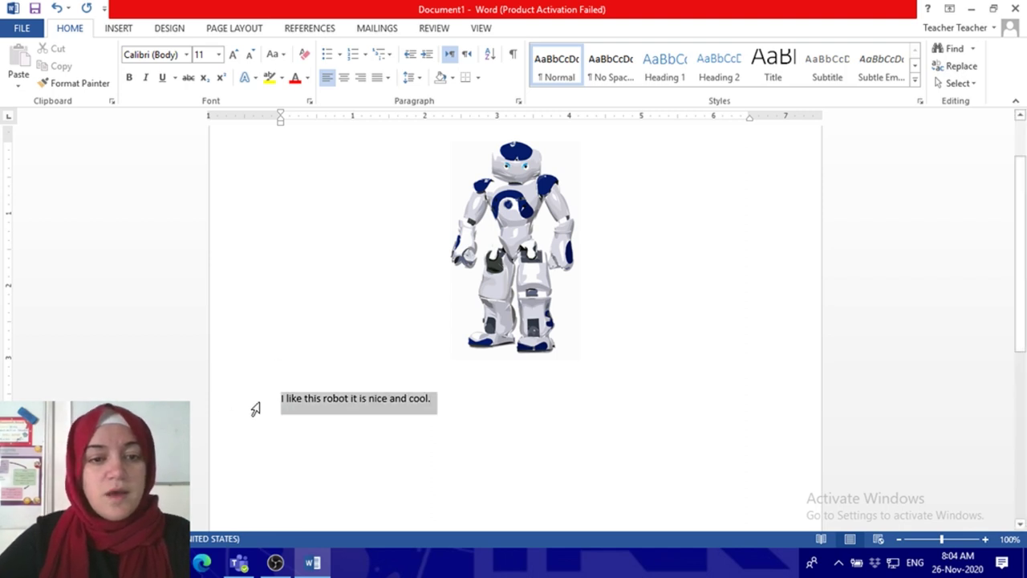
{"action": "left_click", "coordinate": [219, 55]}
{"action": "left_click", "coordinate": [202, 201]}
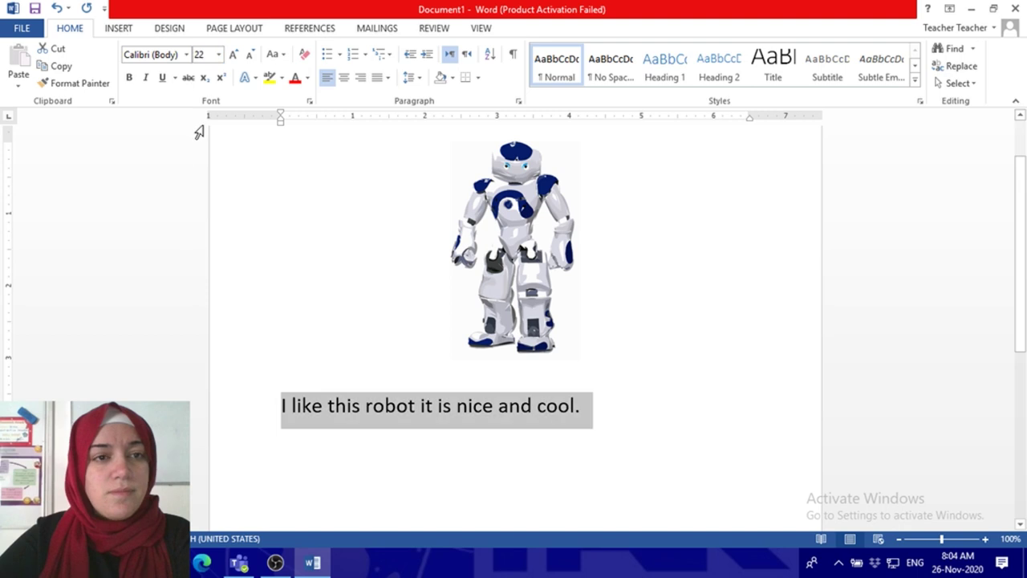
{"action": "left_click", "coordinate": [186, 55]}
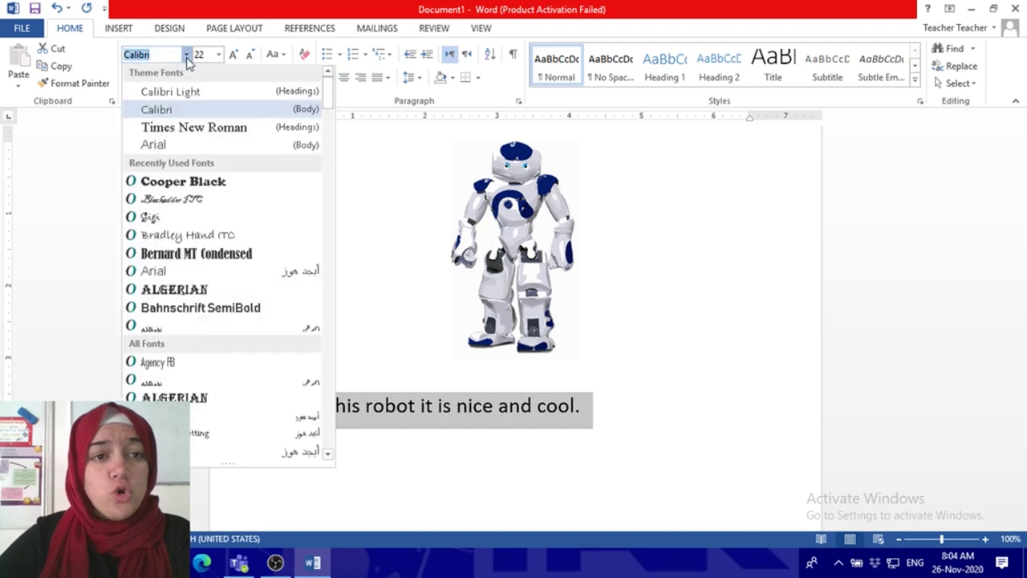
{"action": "left_click", "coordinate": [191, 184]}
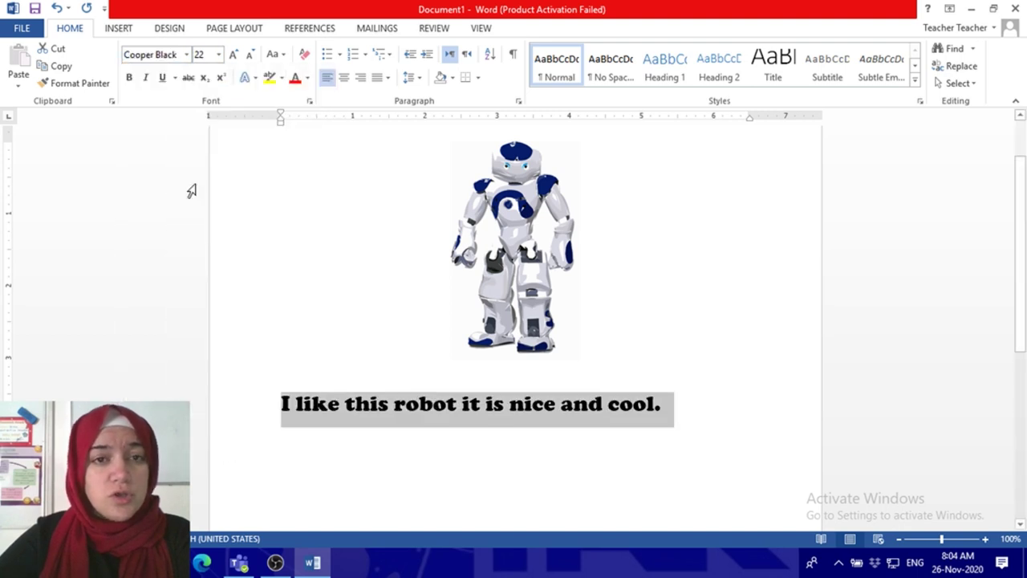
{"action": "left_click", "coordinate": [306, 78]}
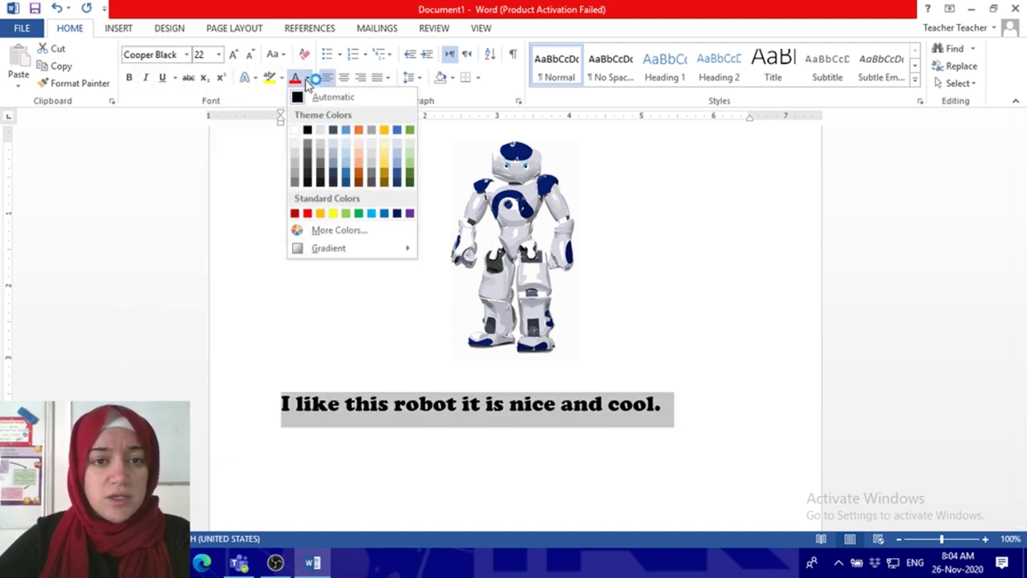
{"action": "left_click", "coordinate": [385, 213]}
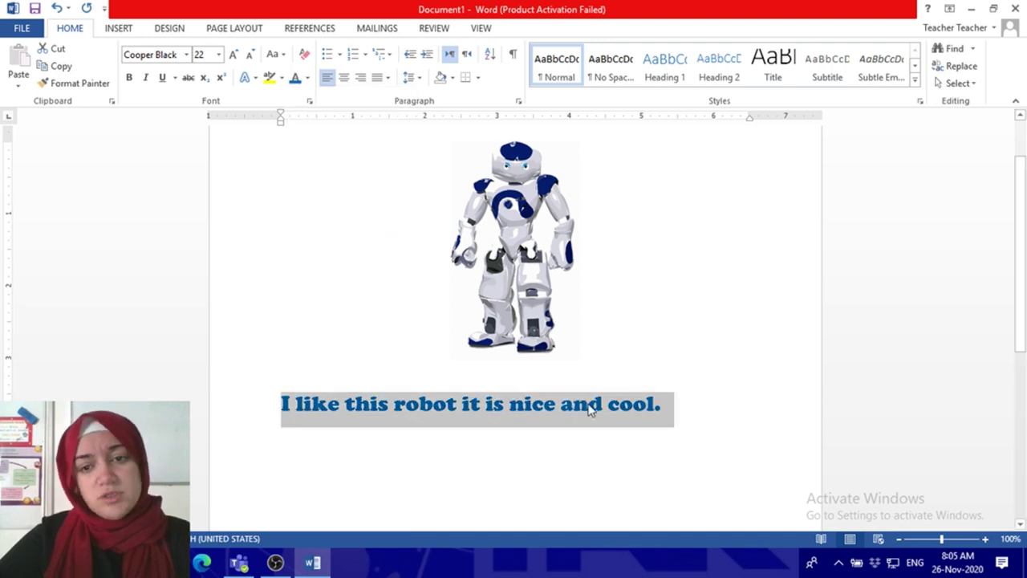
{"action": "left_click", "coordinate": [670, 405]}
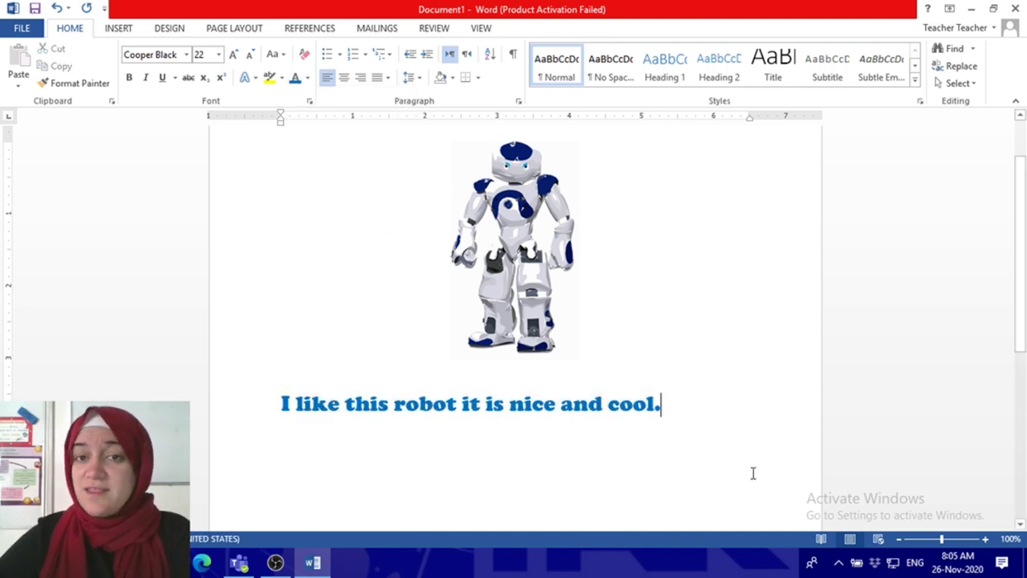